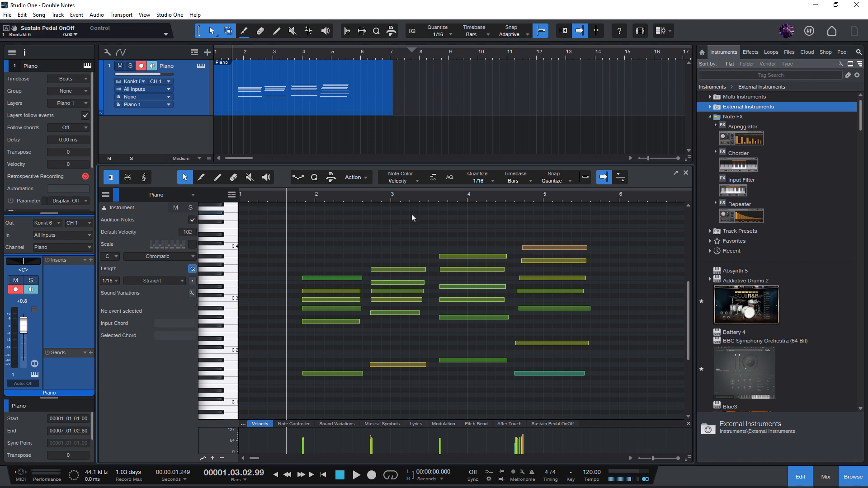
Play back the recorded piano chords through the last chord and stop.
key("space")
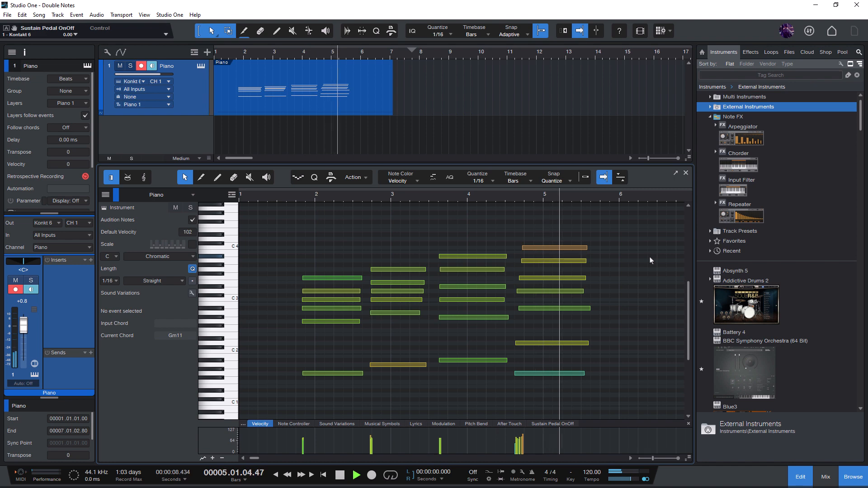
key("space")
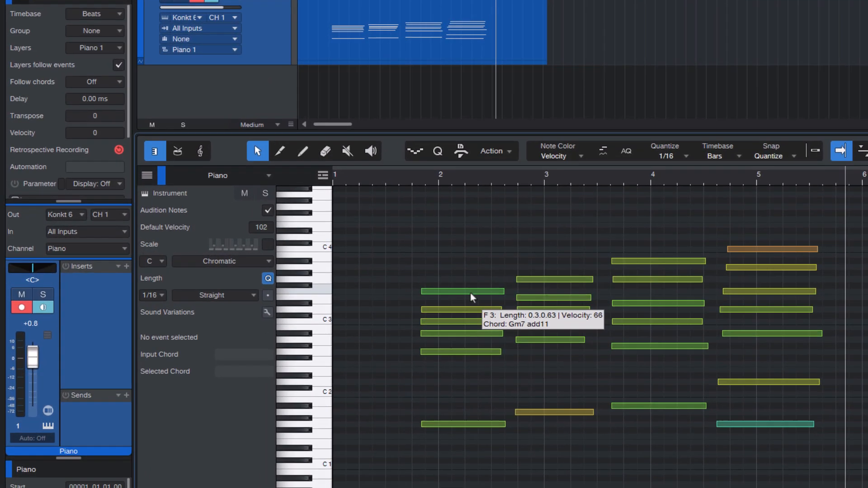
Move the first chord's top note to A3 and its four middle notes lower to check for duplicates underneath, and undo both moves.
left_click_drag(472, 293, 475, 269)
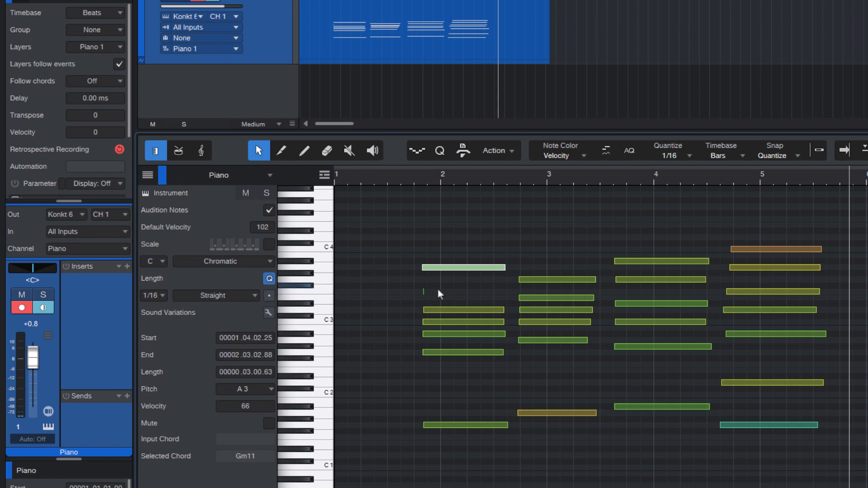
left_click_drag(480, 288, 494, 367)
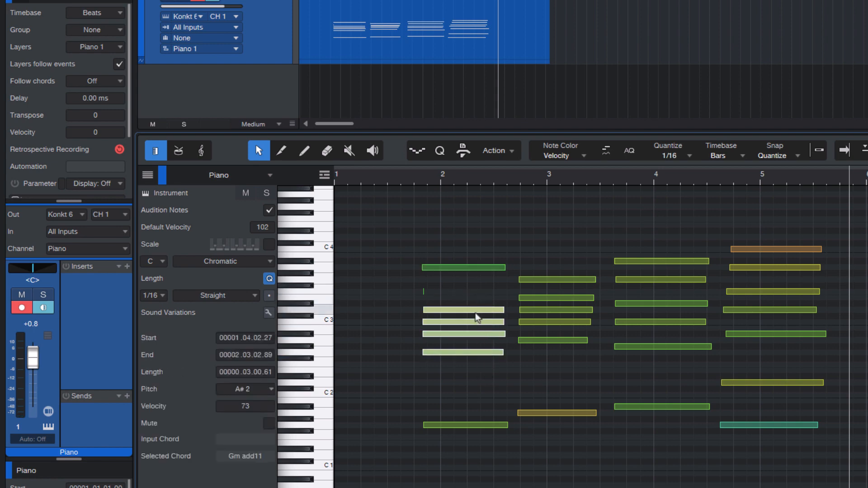
left_click_drag(477, 315, 506, 375)
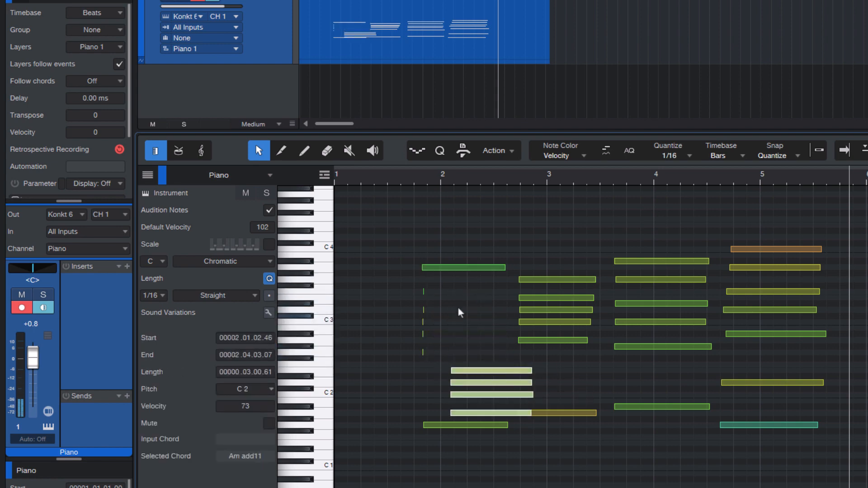
left_click(613, 256)
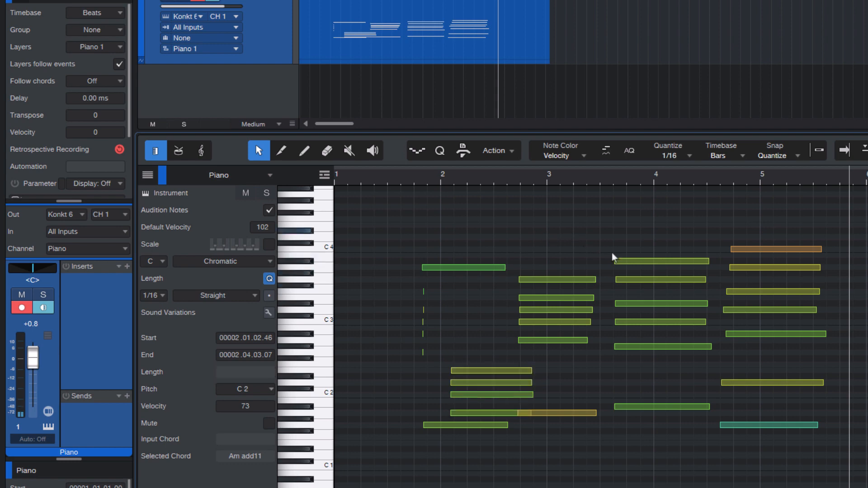
left_click(561, 279)
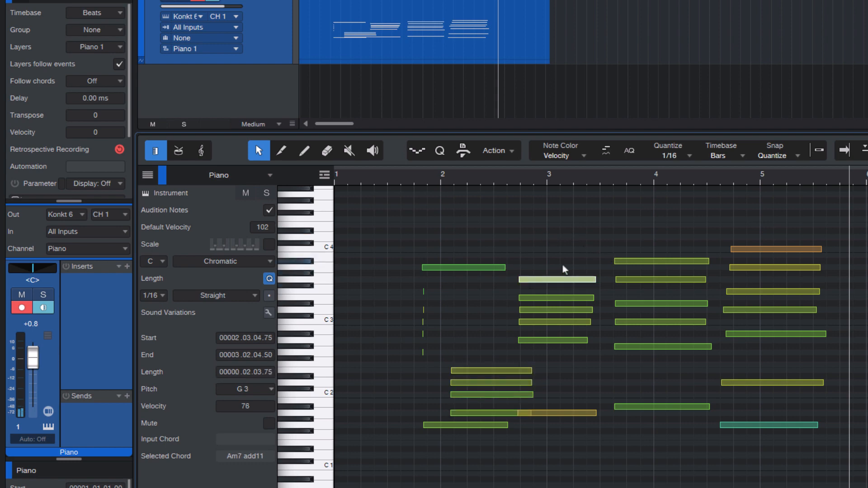
key("ctrl+z")
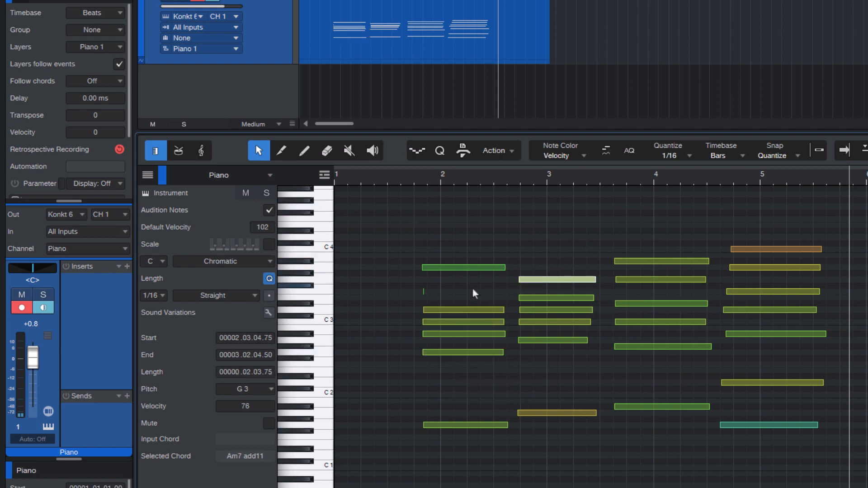
key("ctrl+z")
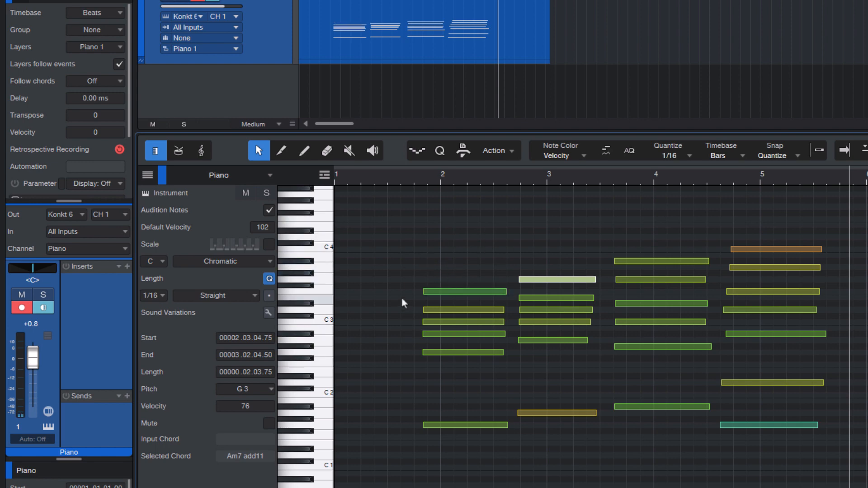
left_click(455, 222)
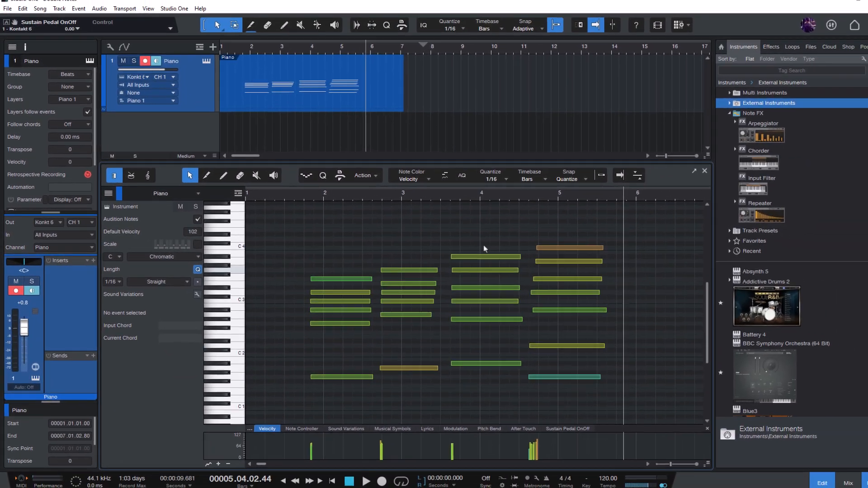
Shift all notes of the third chord slightly later to check for duplicates underneath, and undo the move.
left_click_drag(471, 249, 493, 409)
left_click_drag(458, 261, 468, 260)
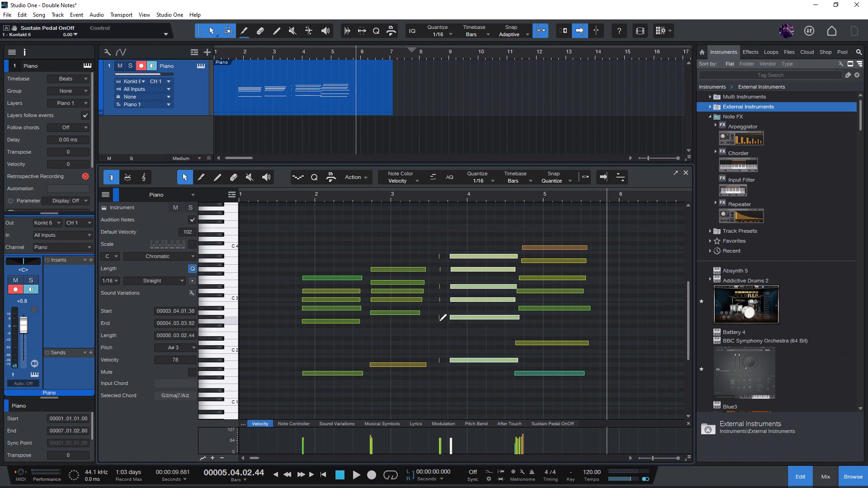
key("ctrl+z")
left_click(389, 241)
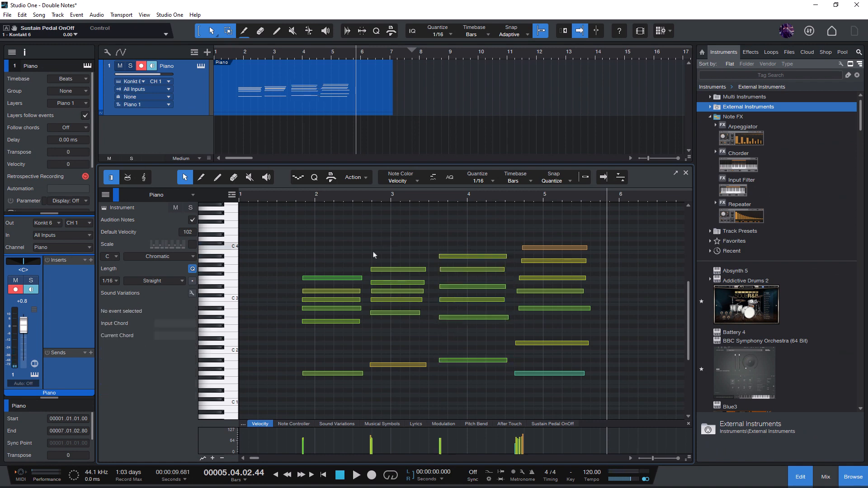
Select the whole first chord, shift it slightly later to check for duplicates underneath, and undo the move.
left_click(330, 279)
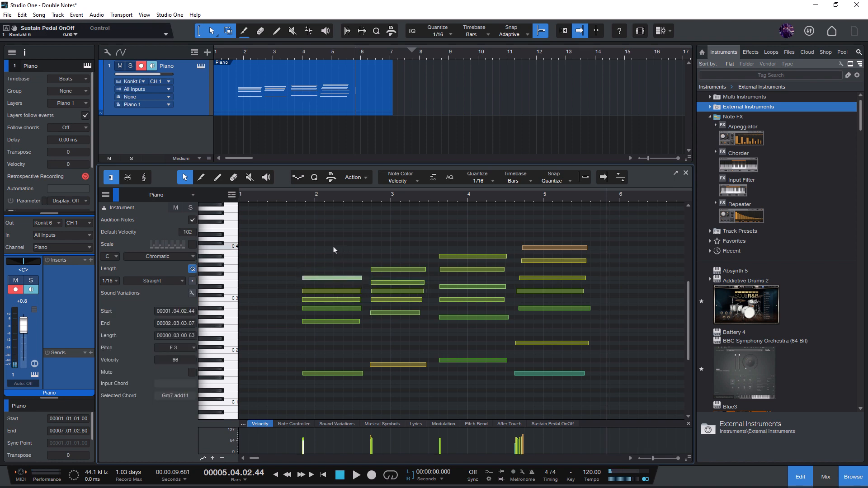
left_click_drag(333, 247, 367, 393)
left_click(312, 271)
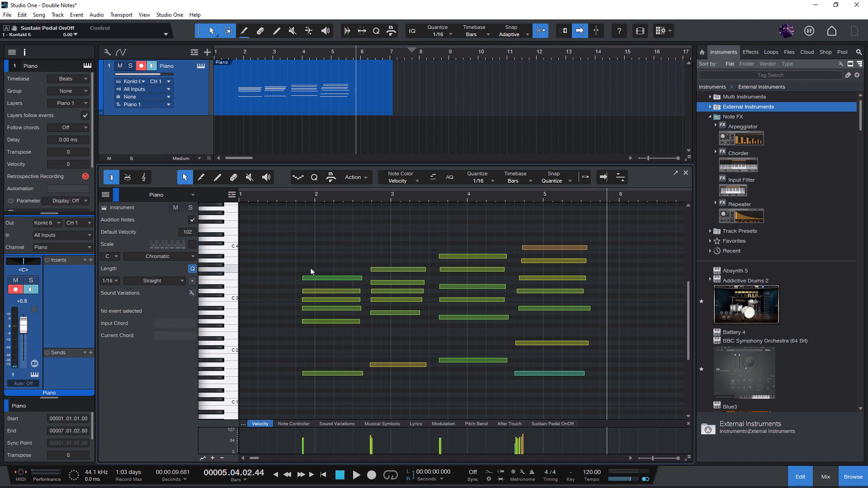
left_click_drag(294, 262, 322, 392)
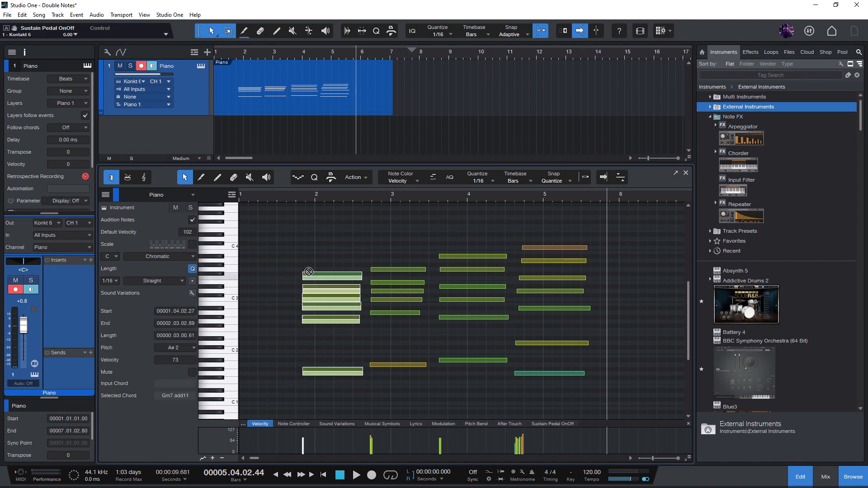
left_click_drag(308, 271, 366, 385)
key("ctrl+z")
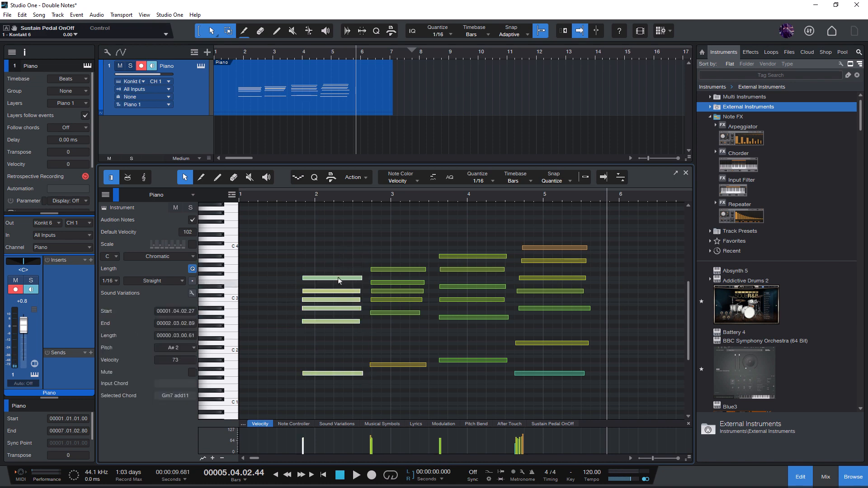
left_click_drag(338, 278, 345, 282)
left_click(333, 258)
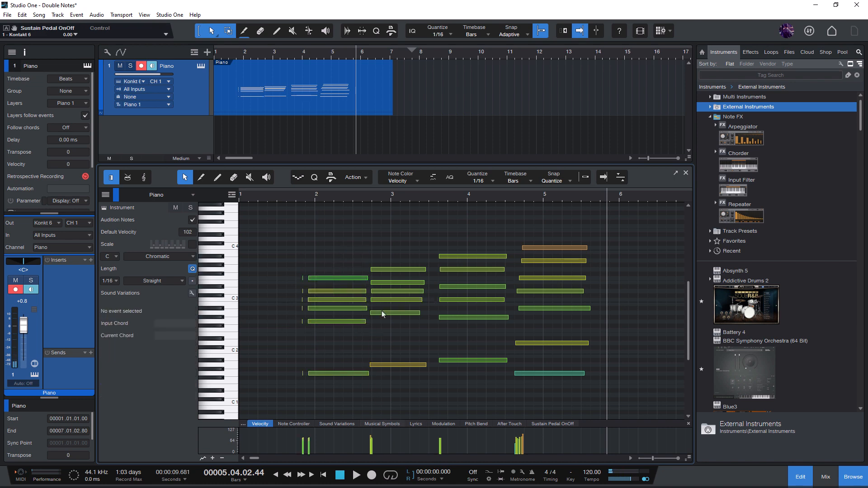
key("ctrl+z")
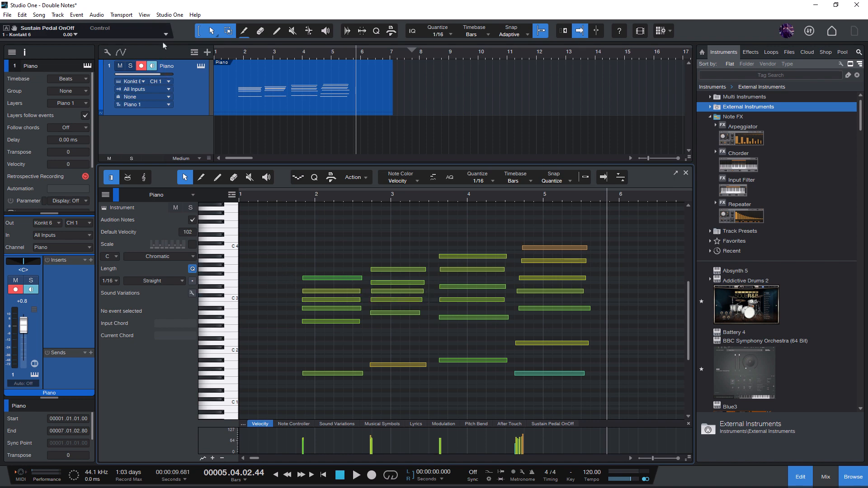
Review the HDSP 3296 MIDI In entry among the external devices and the Piano track's available MIDI inputs.
left_click(166, 15)
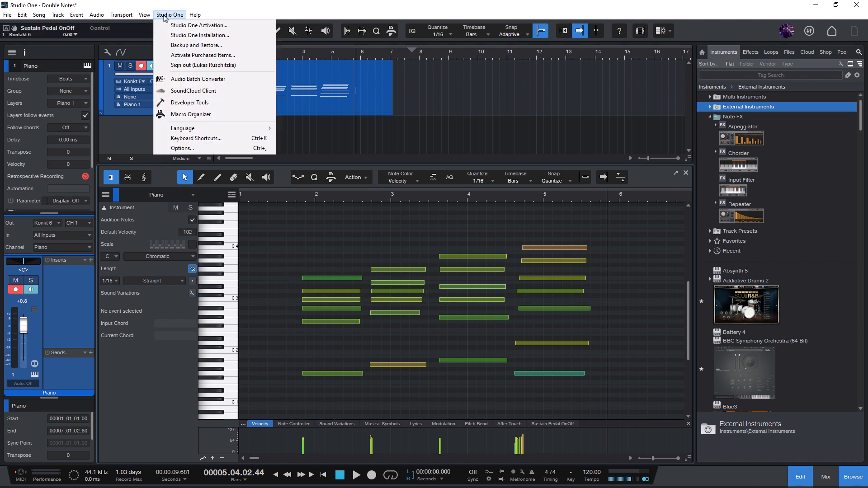
left_click(183, 149)
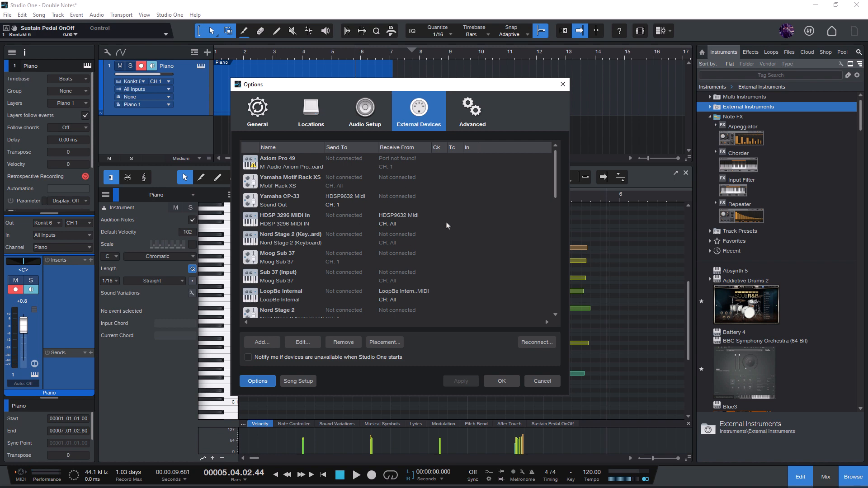
left_click(420, 220)
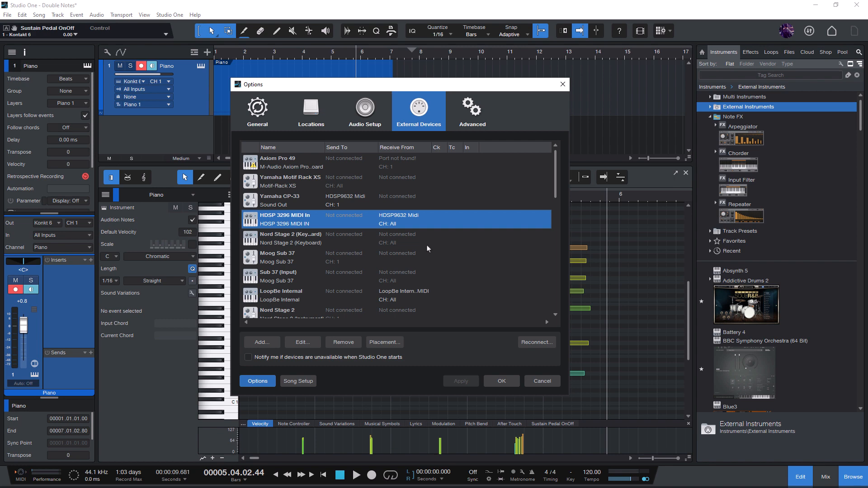
key("Return")
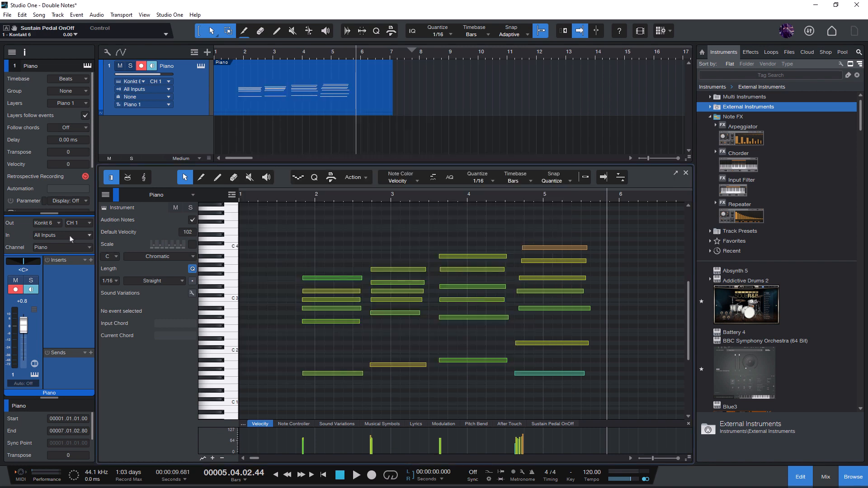
left_click(67, 236)
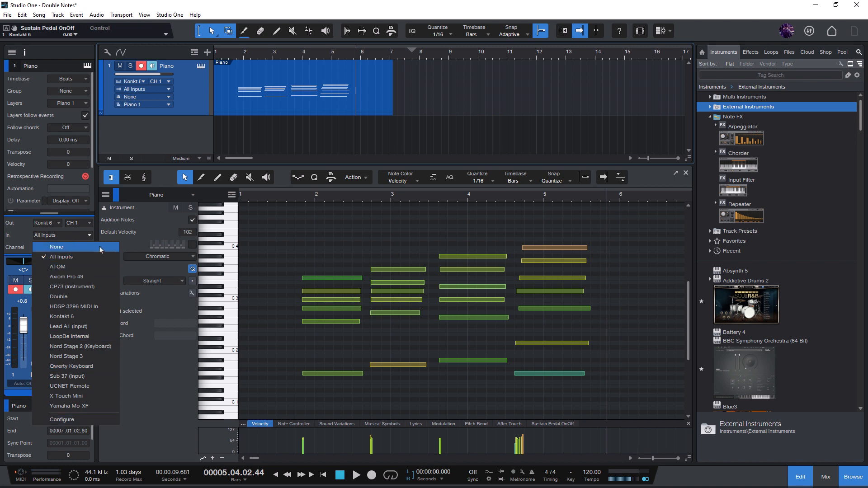
left_click(305, 253)
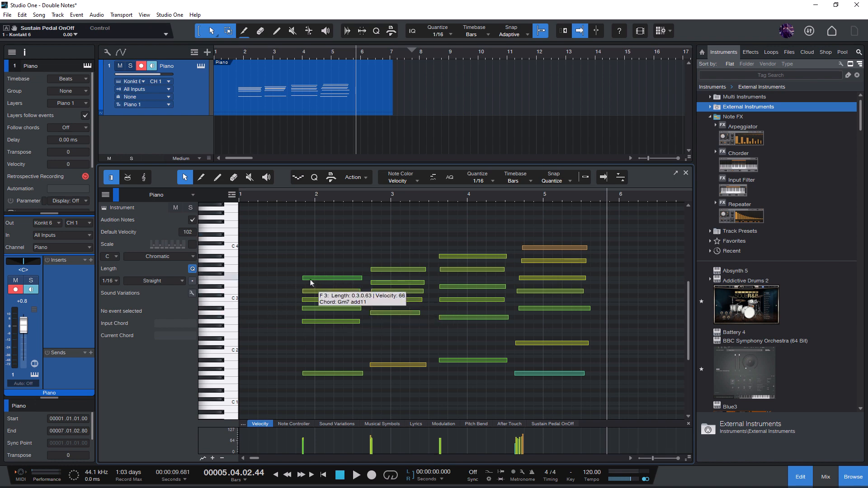
Shift only the first chord's F3 note slightly later to uncover the duplicate underneath.
left_click_drag(311, 282, 317, 283)
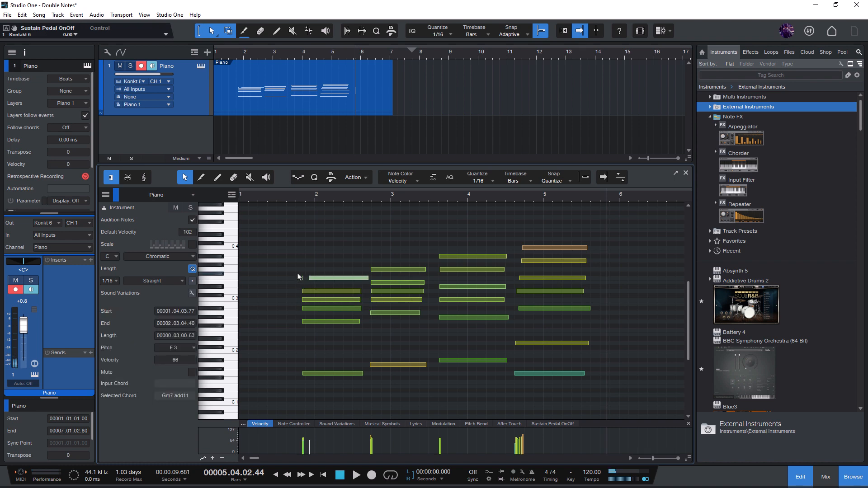
left_click(341, 265)
Inspect the device settings of HDSP 3296 MIDI In and look through the external devices down to Double.
left_click(173, 15)
left_click(201, 151)
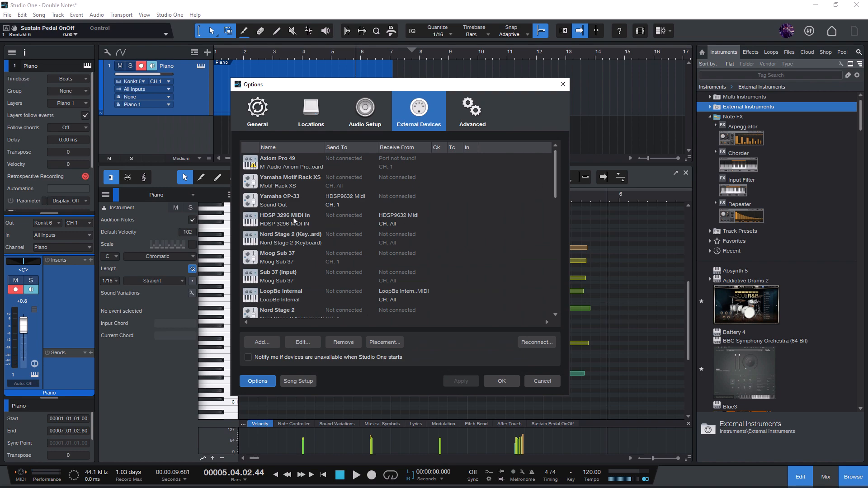
double_click(319, 224)
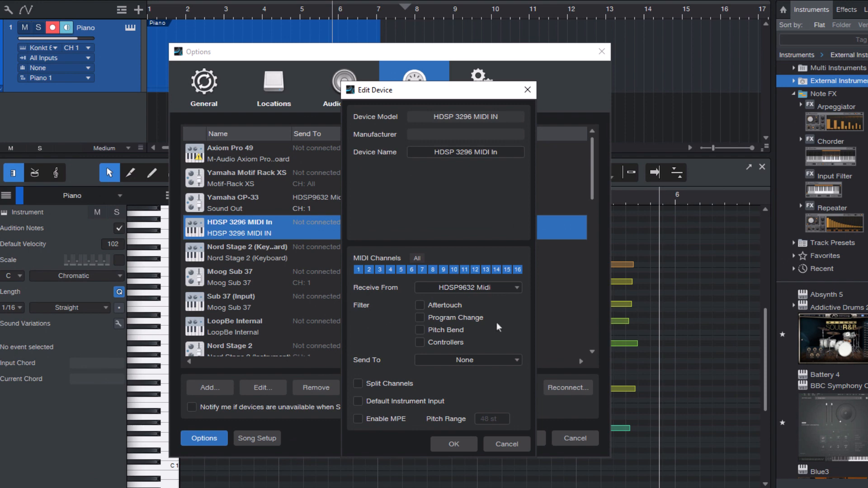
left_click(527, 90)
left_click_drag(593, 181, 593, 339)
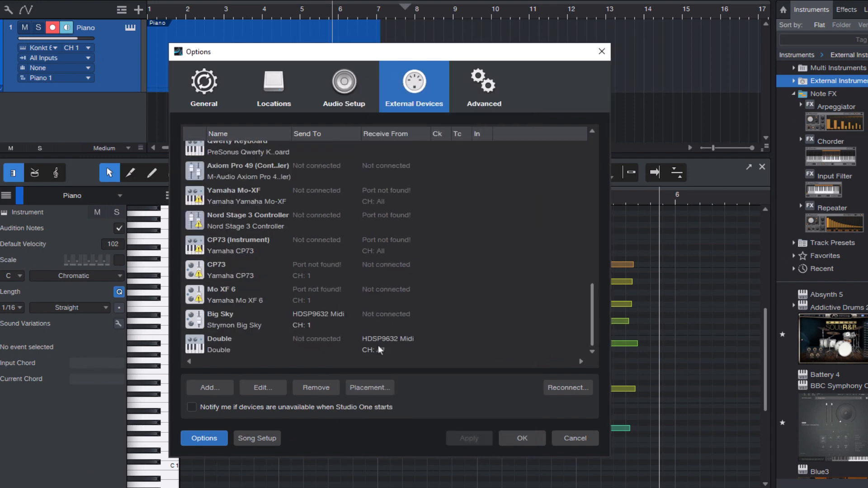
Try HDSP9632 Midi as the Double device's receive port, and set the port back to None.
left_click(250, 349)
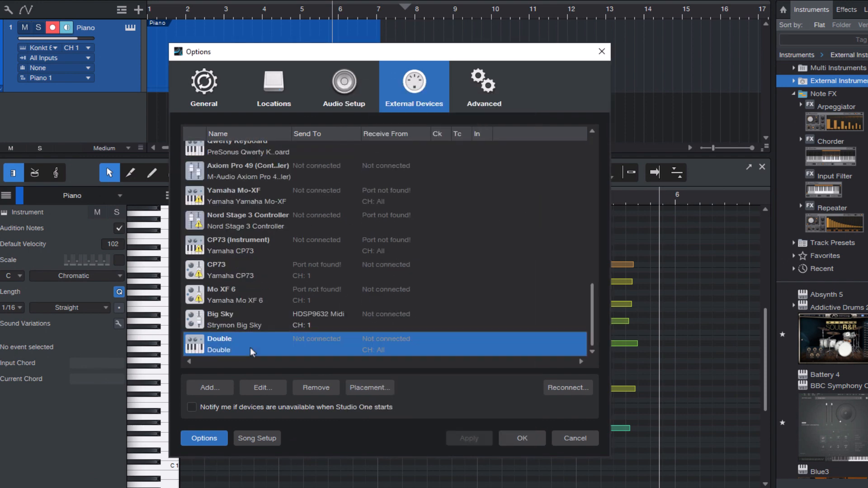
double_click(250, 348)
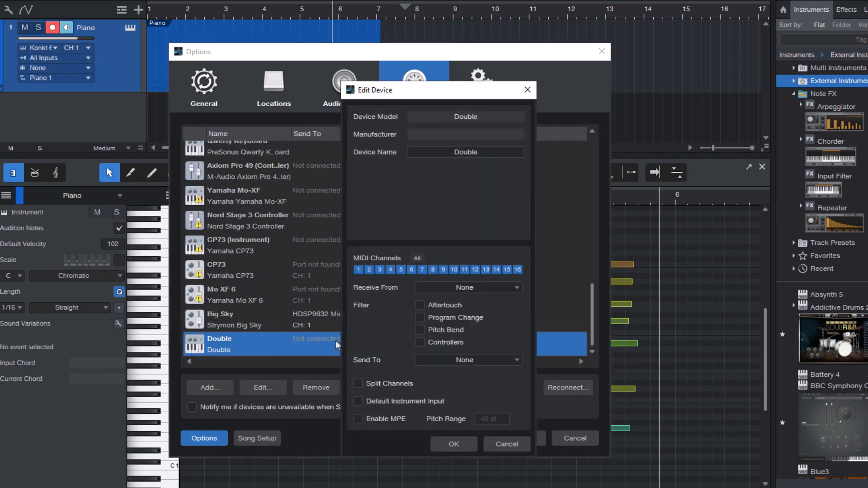
left_click(446, 288)
left_click(457, 337)
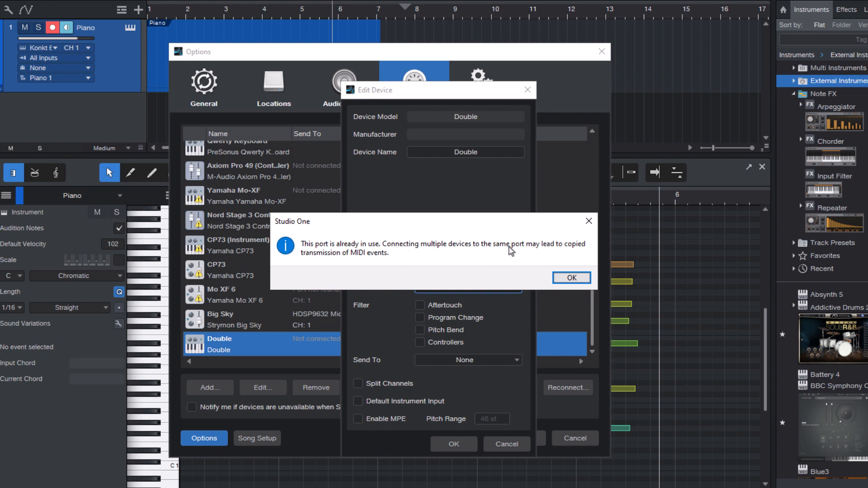
left_click(568, 279)
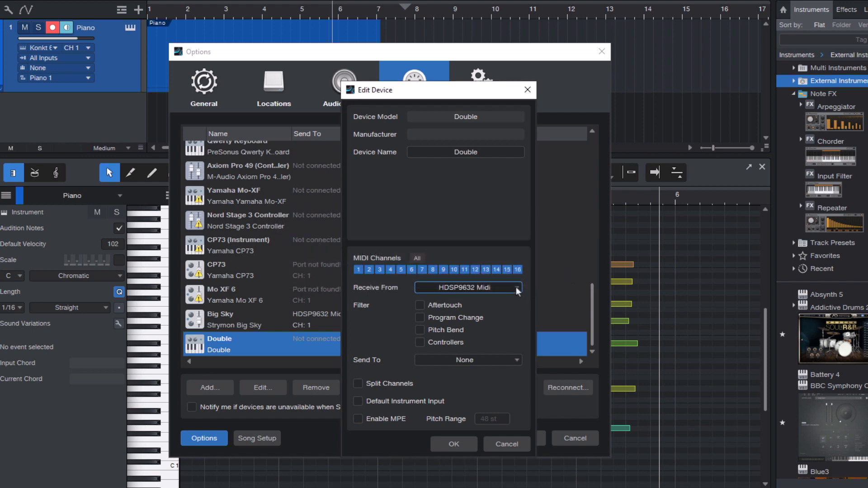
left_click(449, 291)
left_click(449, 300)
left_click(449, 443)
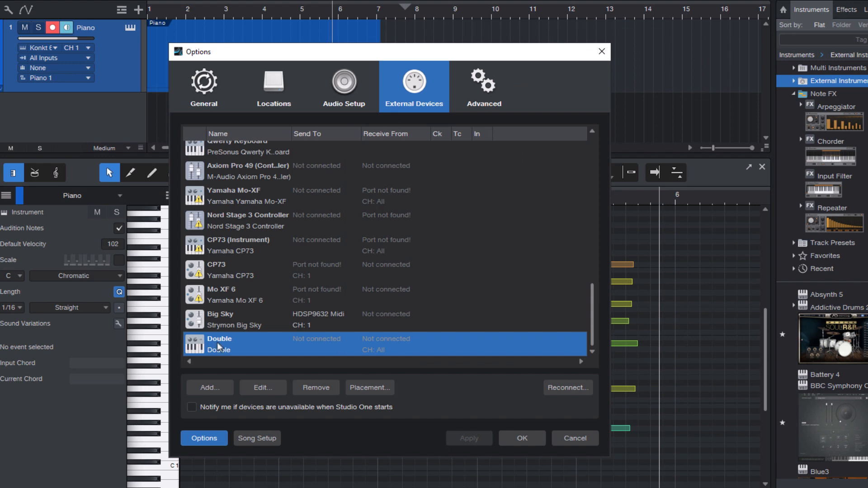
Remove the Double device together with its user device model and accept the options.
left_click(305, 390)
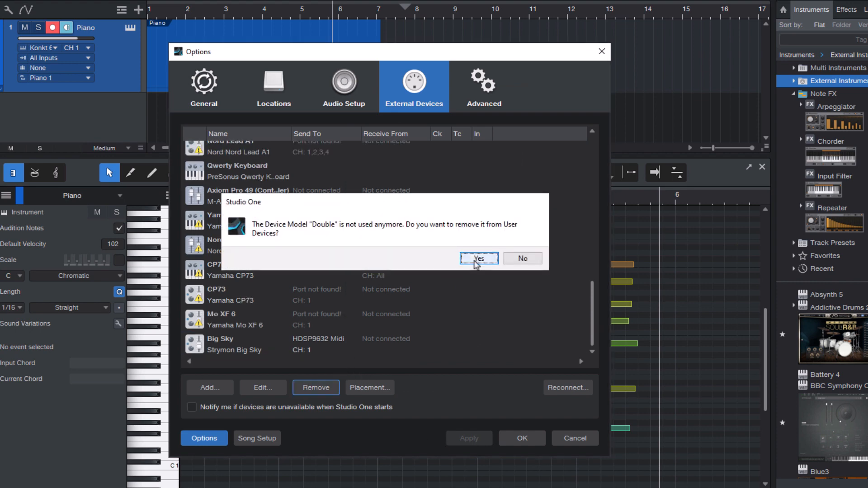
left_click(485, 259)
left_click(522, 435)
Record new test chords on the Piano track from bar 10 to 13 and play the take back.
key("KP_Multiply")
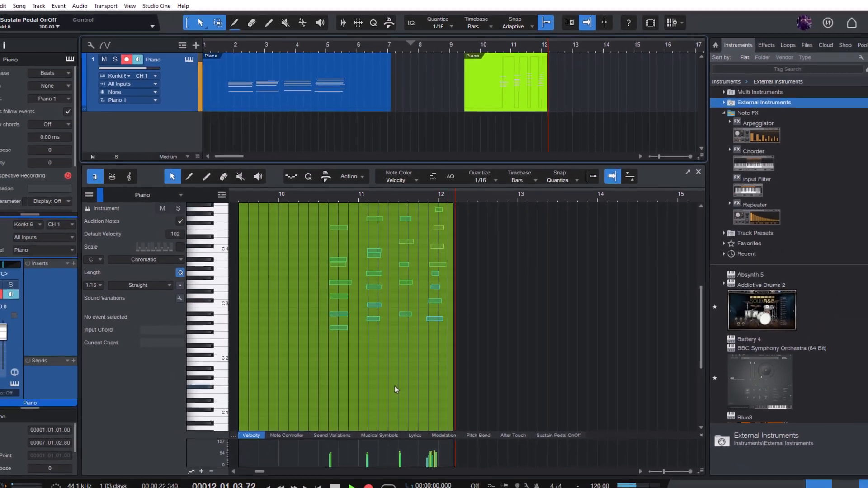
key("space")
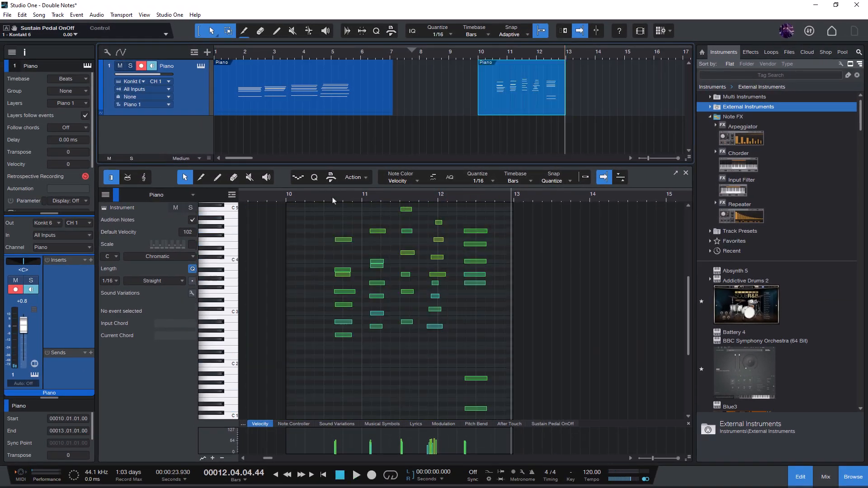
left_click(332, 199)
key("space")
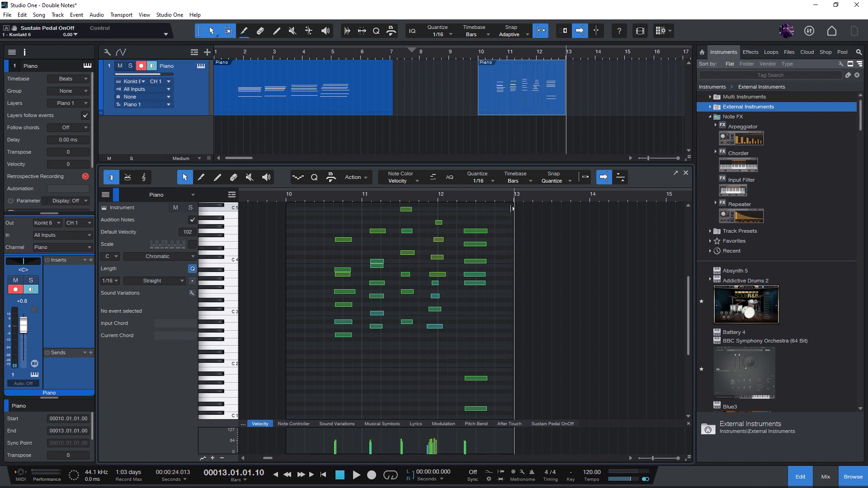
Open the original Piano part, shift only the first chord's F3 note later to check for a duplicate, and undo the shift.
left_click(254, 106)
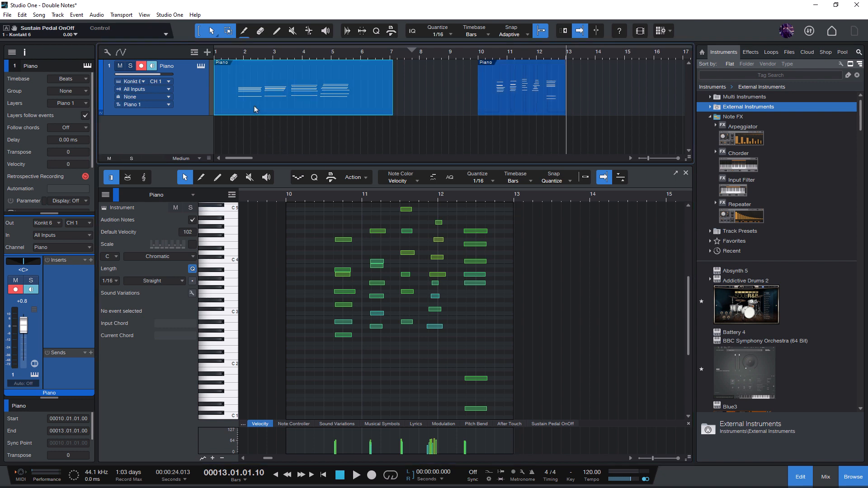
scroll(421, 303, "down", 3)
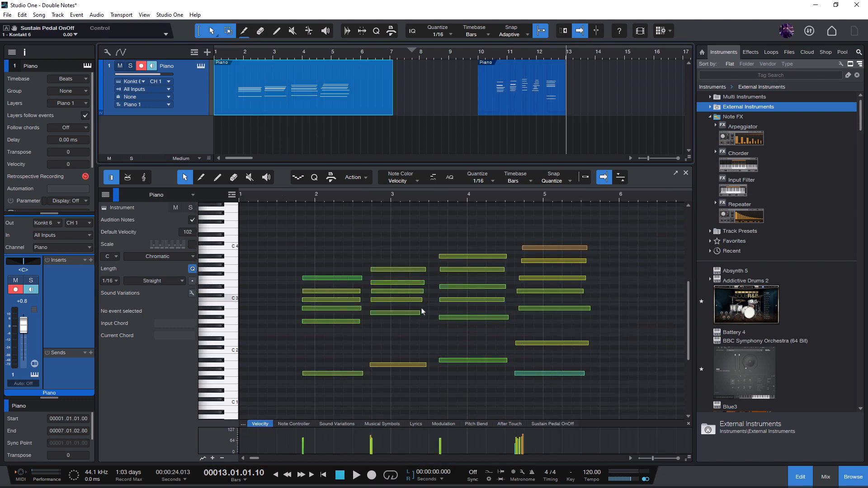
left_click_drag(319, 269, 336, 270)
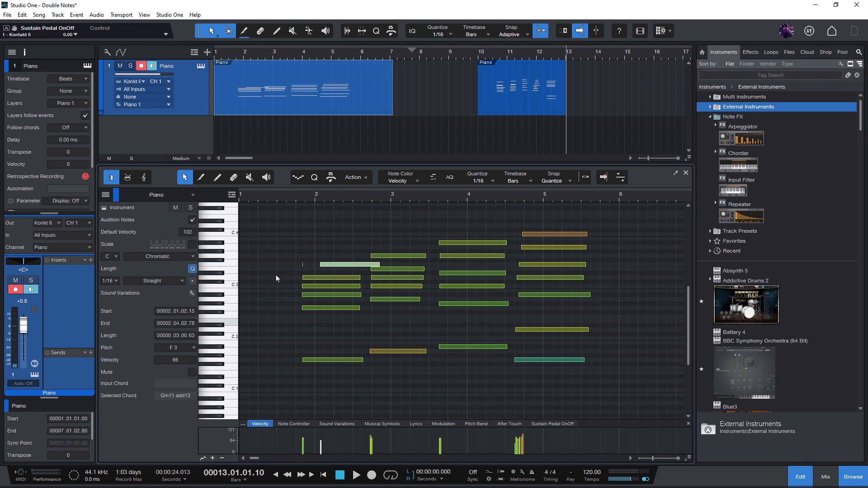
key("ctrl+z")
scroll(517, 252, "up", 3)
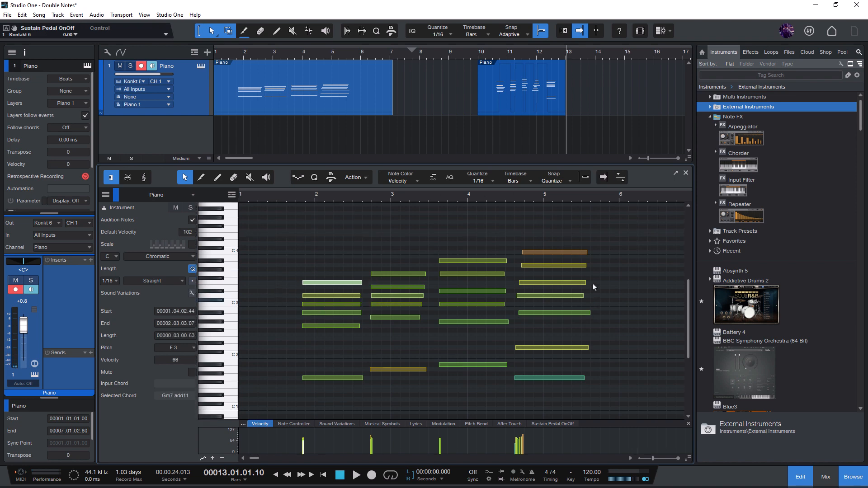
left_click(482, 240)
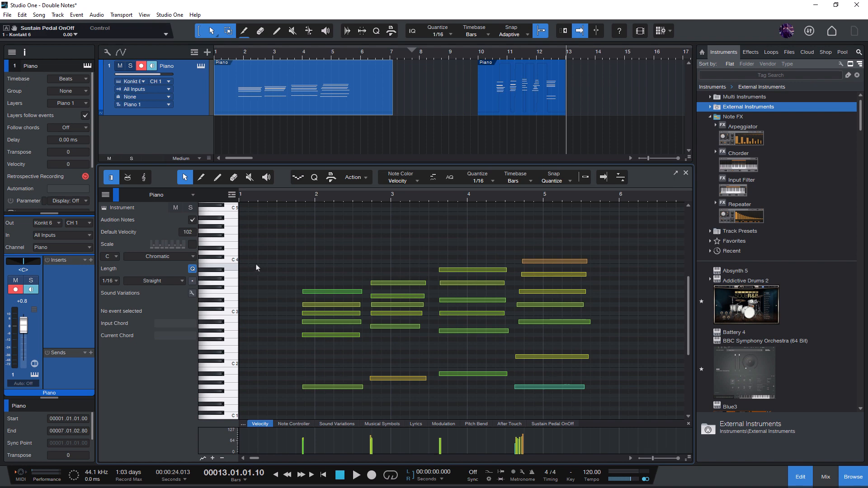
Show the macro toolbar in the note editor with the Music Editing page selected.
left_click(332, 177)
scroll(311, 272, "down", 1)
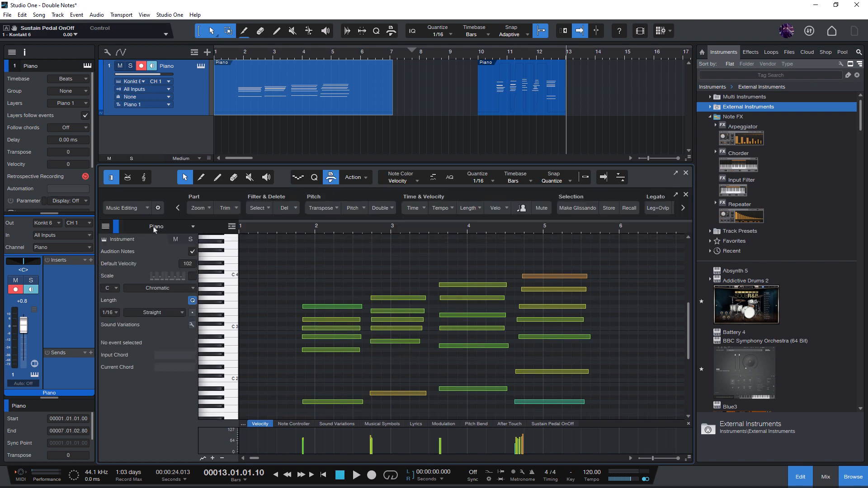
left_click(126, 212)
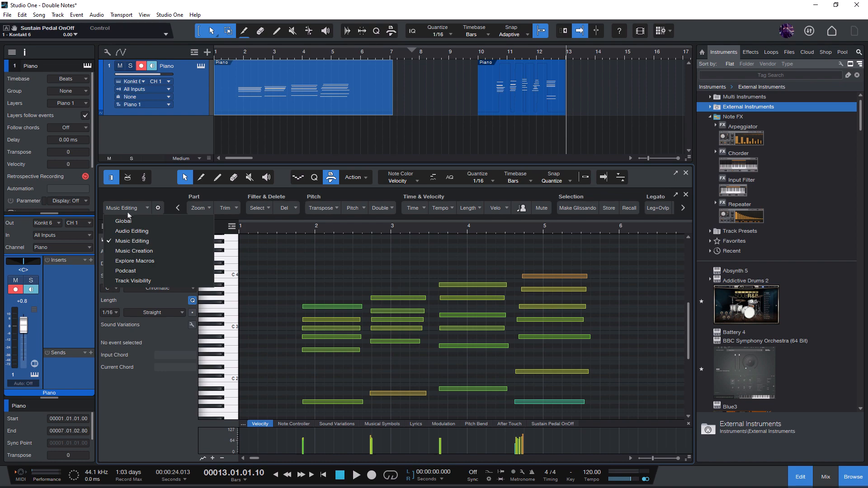
left_click(138, 242)
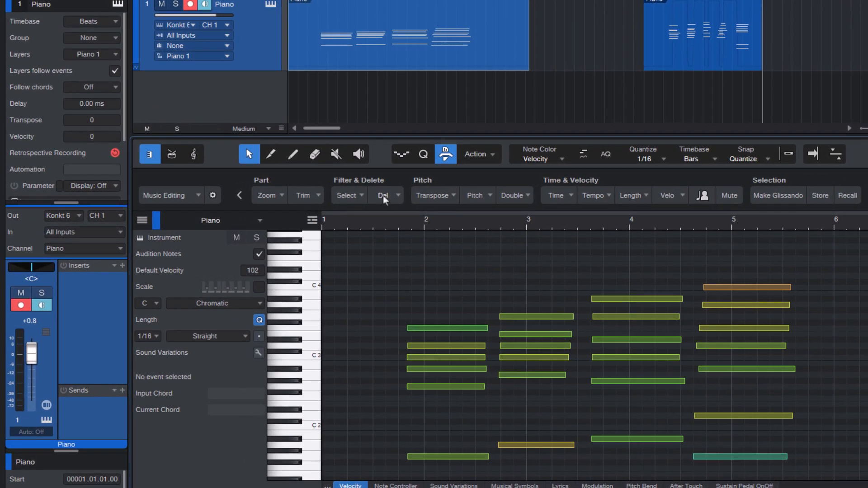
Delete the double notes from the original Piano part and play it back from just before bar 2.
left_click(376, 196)
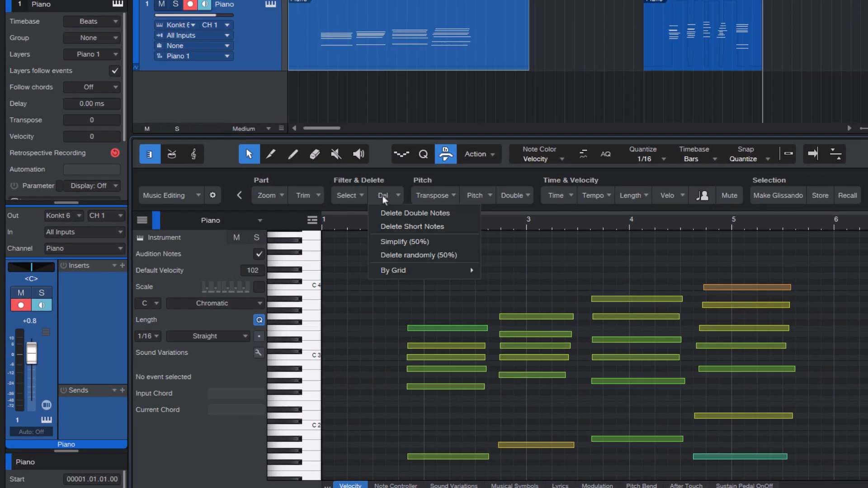
left_click(392, 229)
scroll(606, 263, "down", 2)
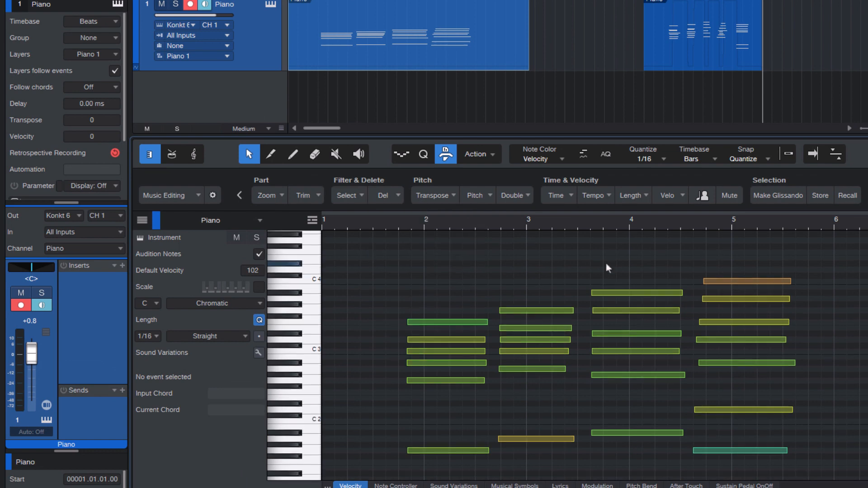
left_click(398, 221)
key("space")
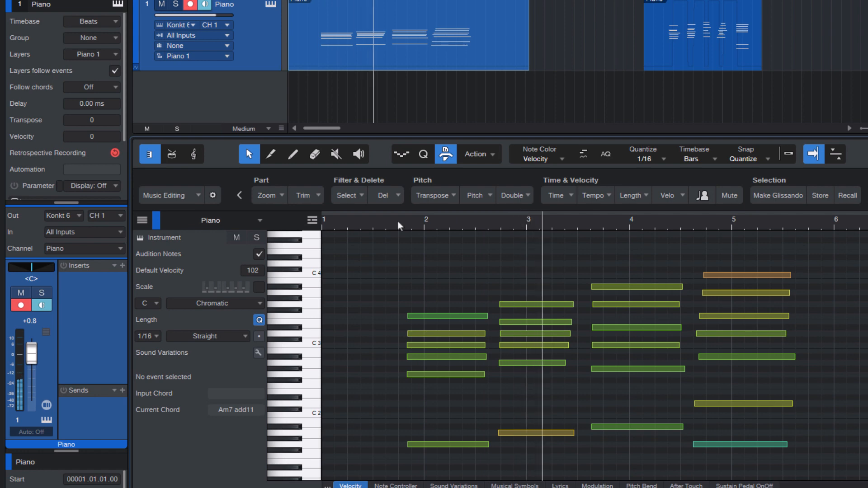
left_click(383, 197)
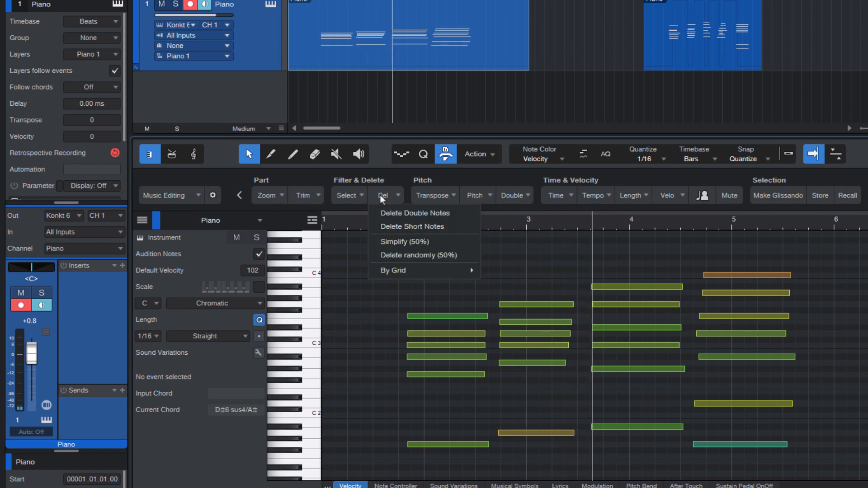
left_click(398, 215)
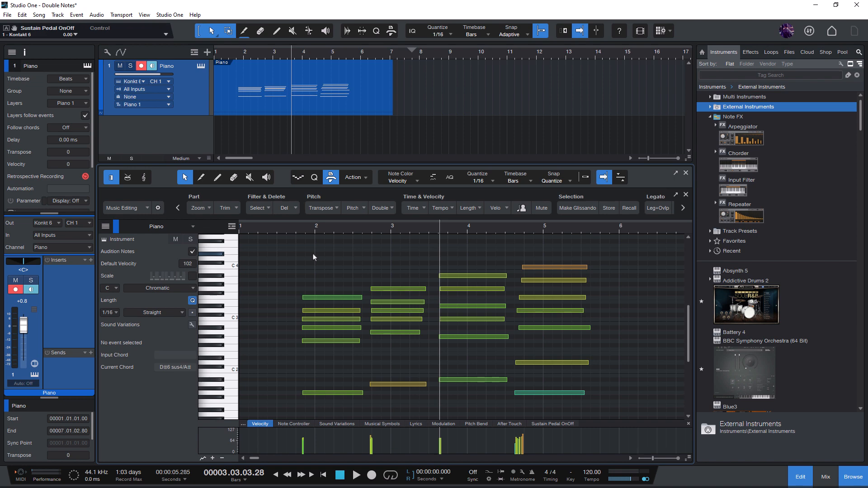
Examine the received Note On/Off messages and their channels in the MIDI Monitor, clearing the list between test notes, and close the monitor.
left_click(18, 473)
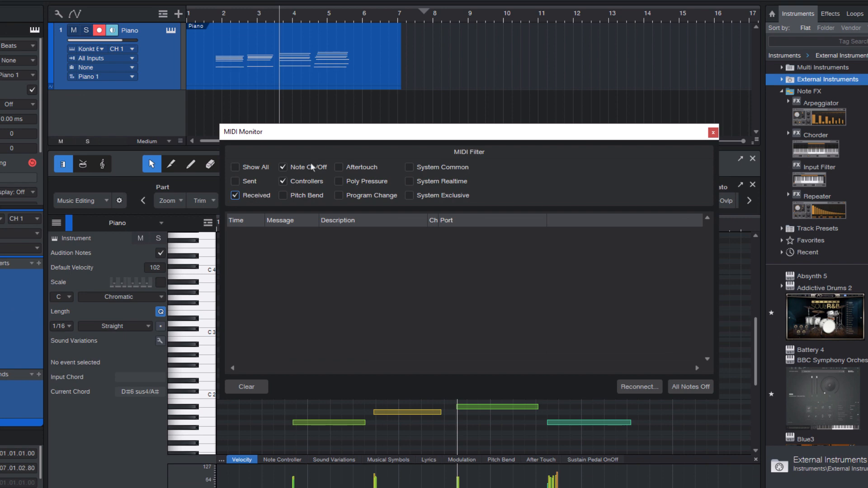
left_click(340, 175)
left_click(298, 168)
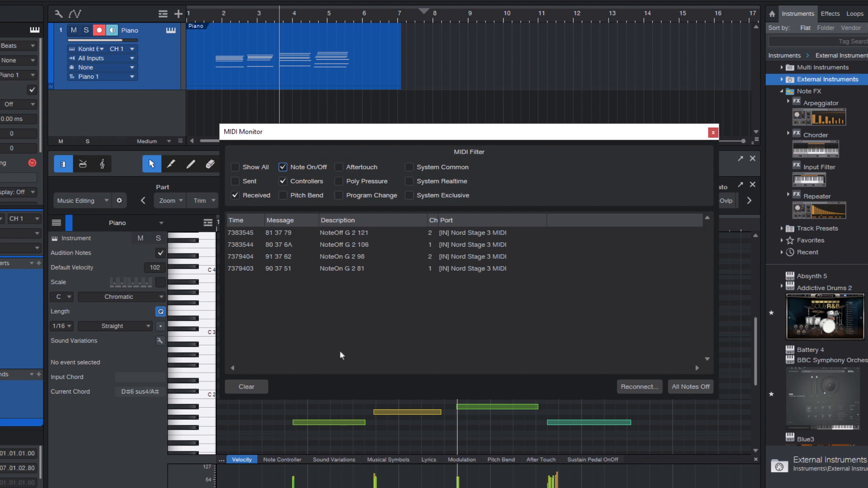
left_click(248, 388)
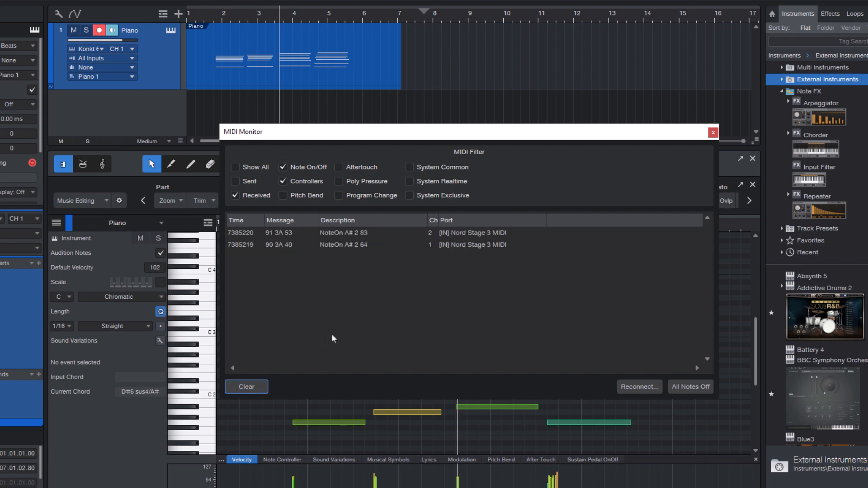
left_click(246, 387)
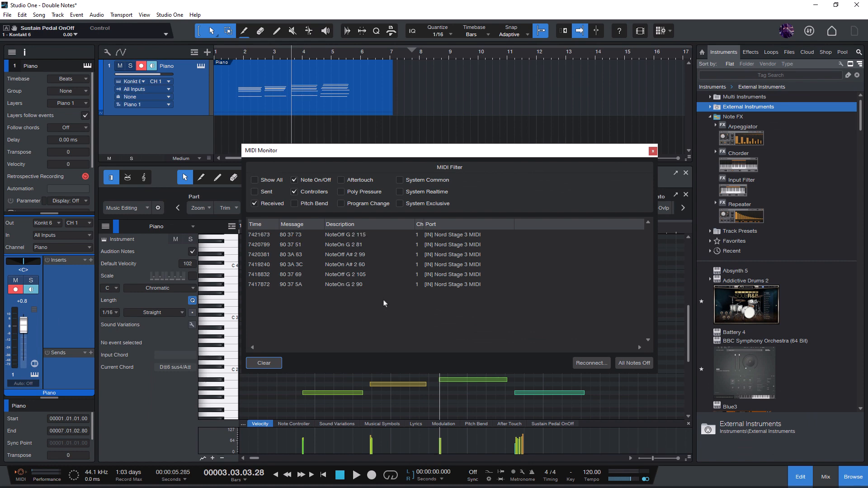
left_click(652, 151)
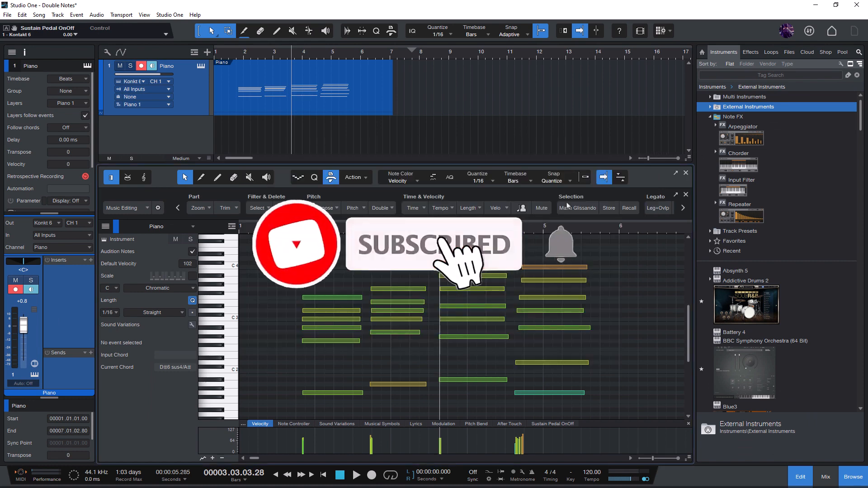